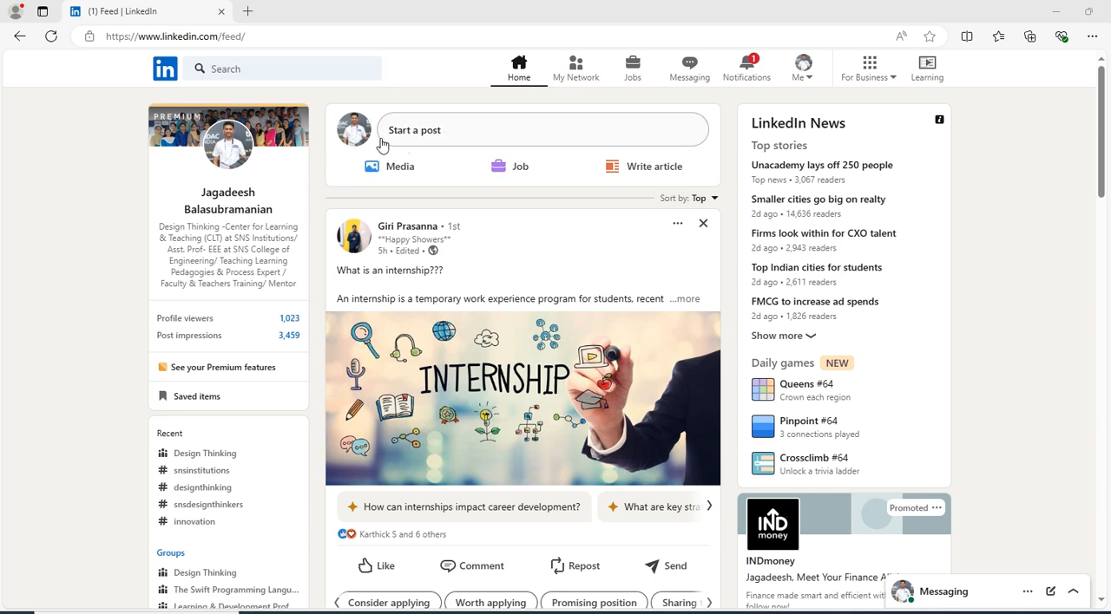
Start writing a new article from the LinkedIn home feed
{"action": "left_click", "coordinate": [425, 139]}
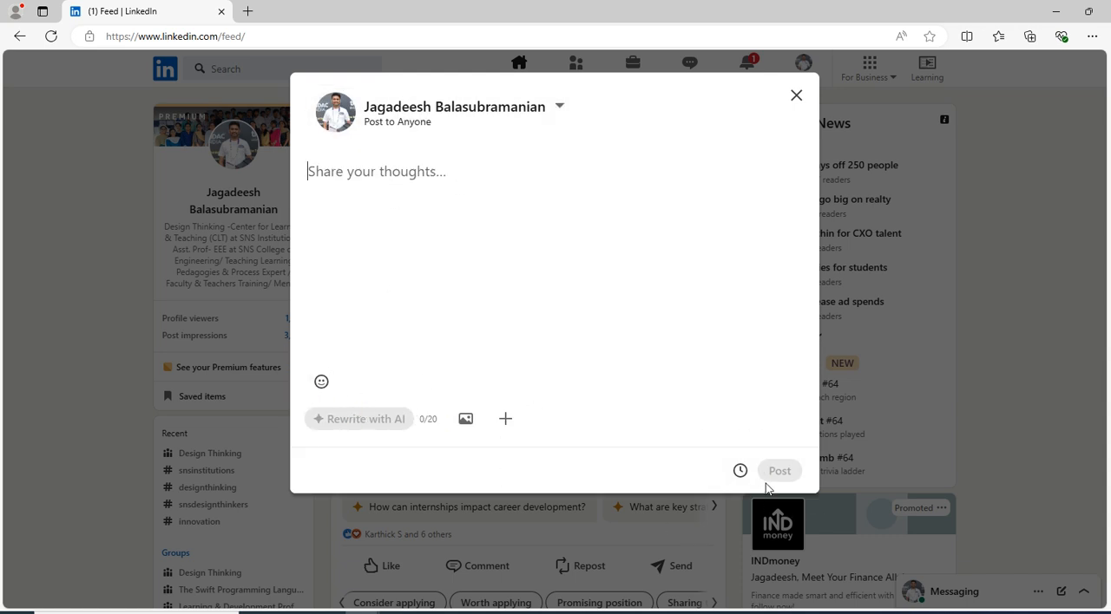
{"action": "left_click", "coordinate": [796, 96]}
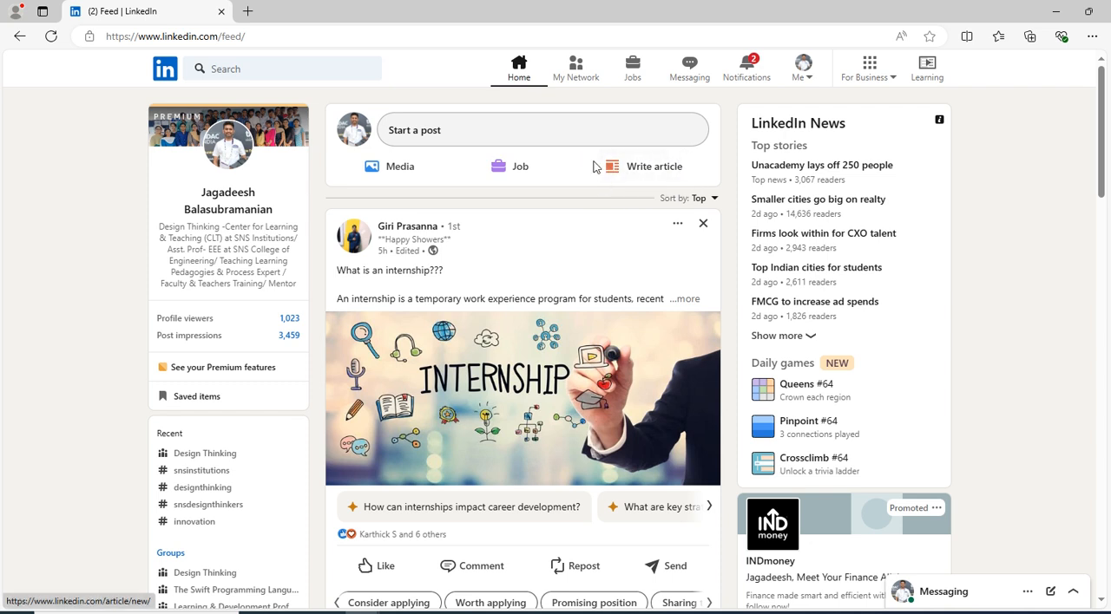
{"action": "left_click", "coordinate": [521, 76]}
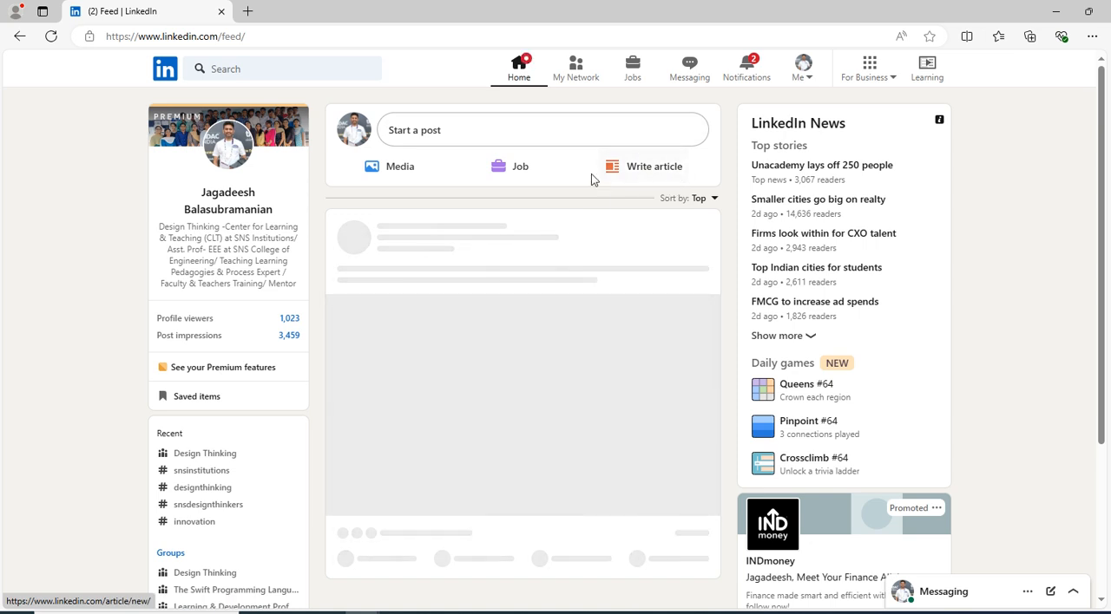
{"action": "left_click", "coordinate": [643, 165]}
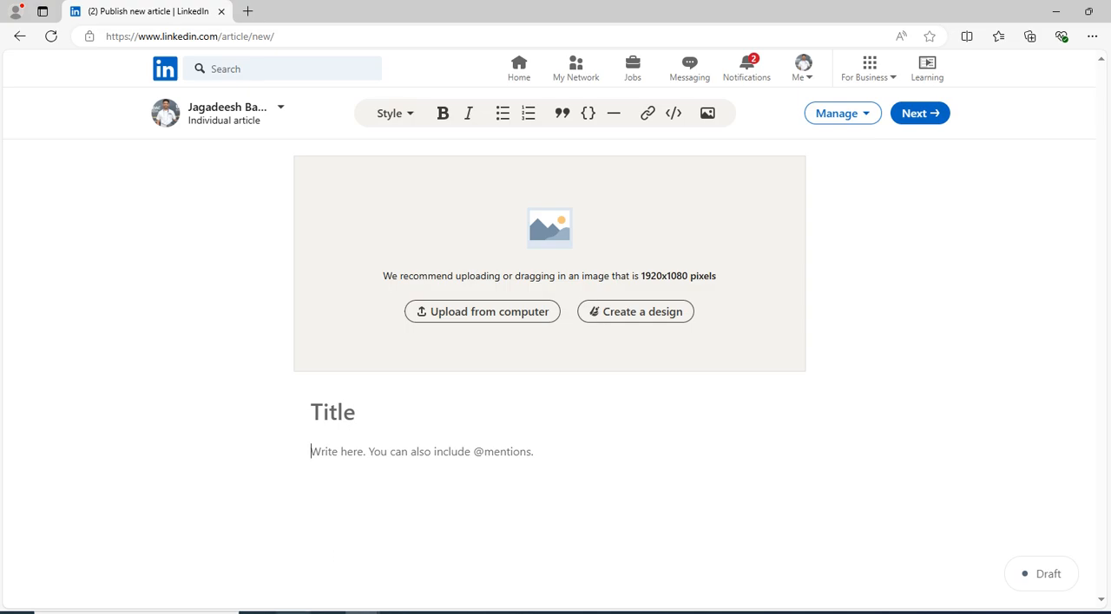
Switch to the Word document and copy the heading "Faculty Training for DT in Teaching"
{"action": "left_click", "coordinate": [297, 612]}
{"action": "left_click_drag", "start_coordinate": [351, 216], "coordinate": [731, 217]}
{"action": "right_click", "coordinate": [681, 210]}
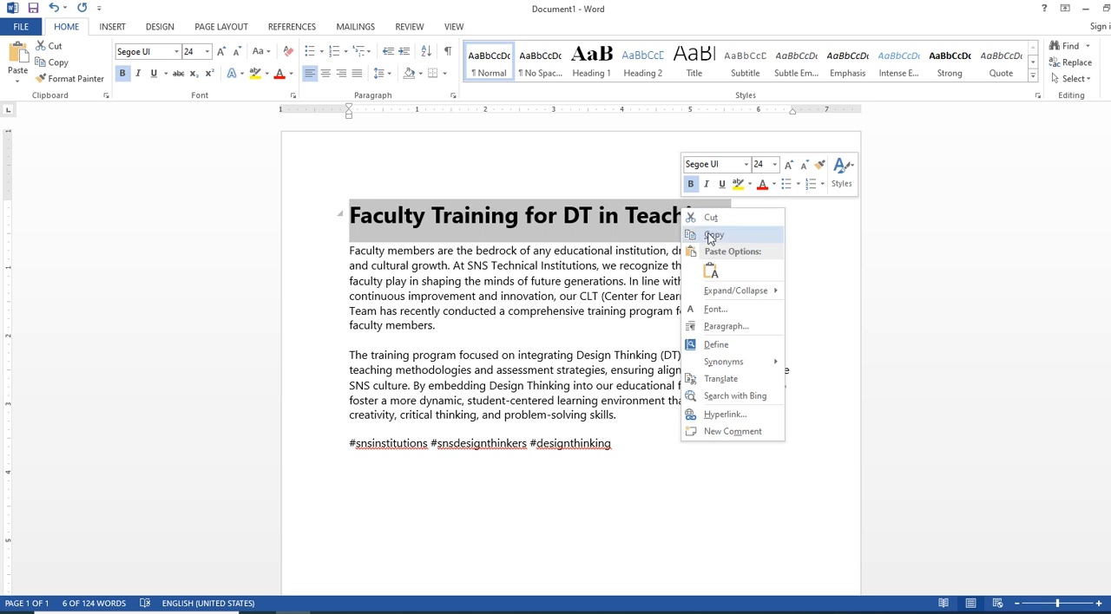
{"action": "left_click", "coordinate": [711, 236]}
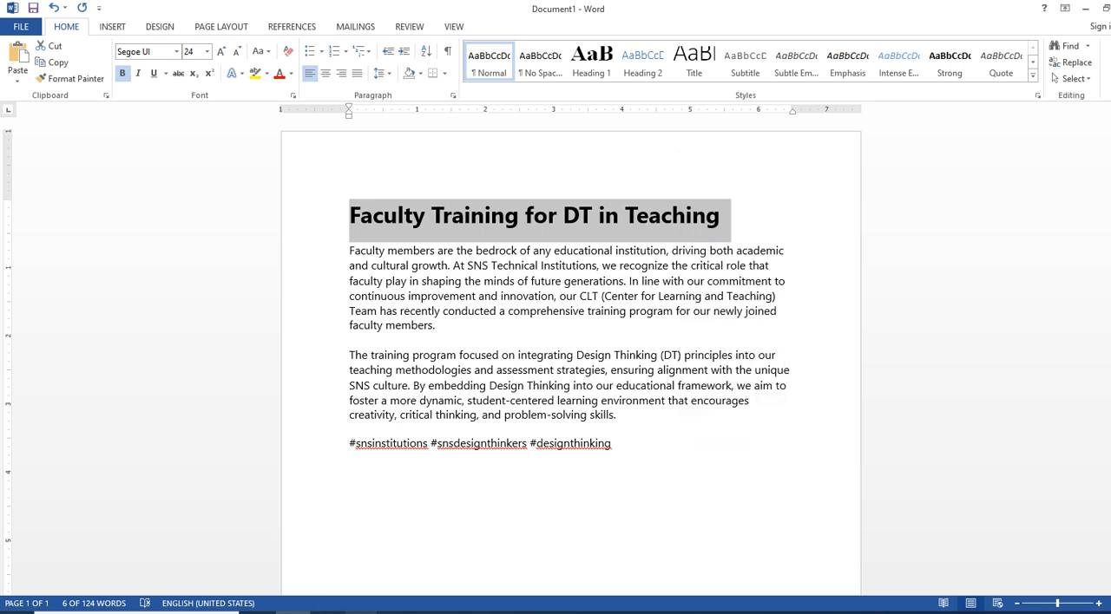
Return to the LinkedIn article in Edge and paste the copied heading as its title
{"action": "mouse_move", "coordinate": [363, 612]}
{"action": "left_click", "coordinate": [434, 555]}
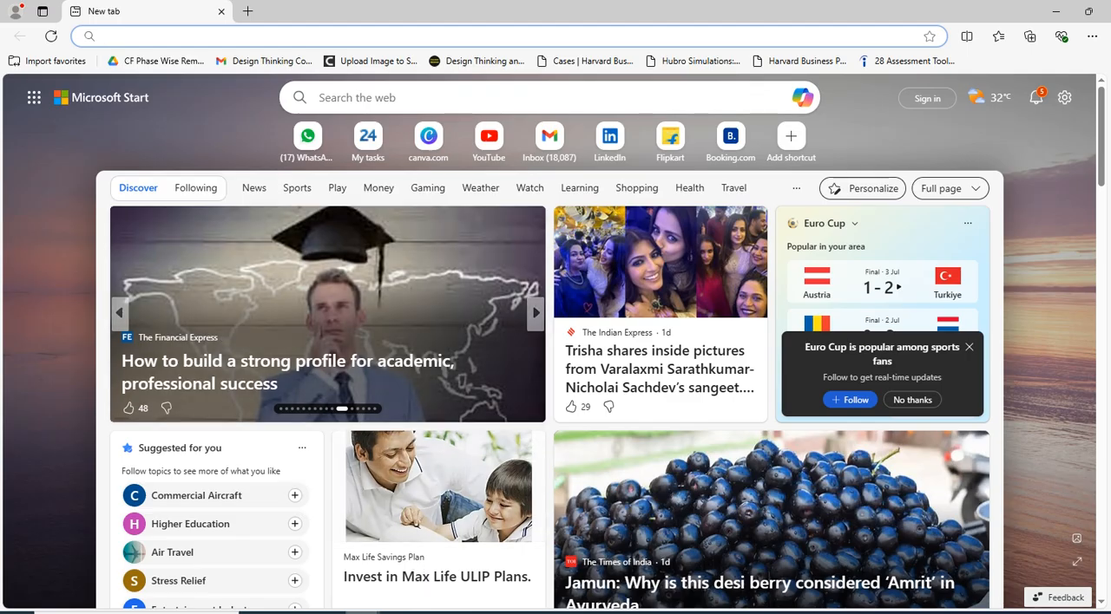
{"action": "left_click", "coordinate": [318, 590]}
{"action": "left_click", "coordinate": [347, 409]}
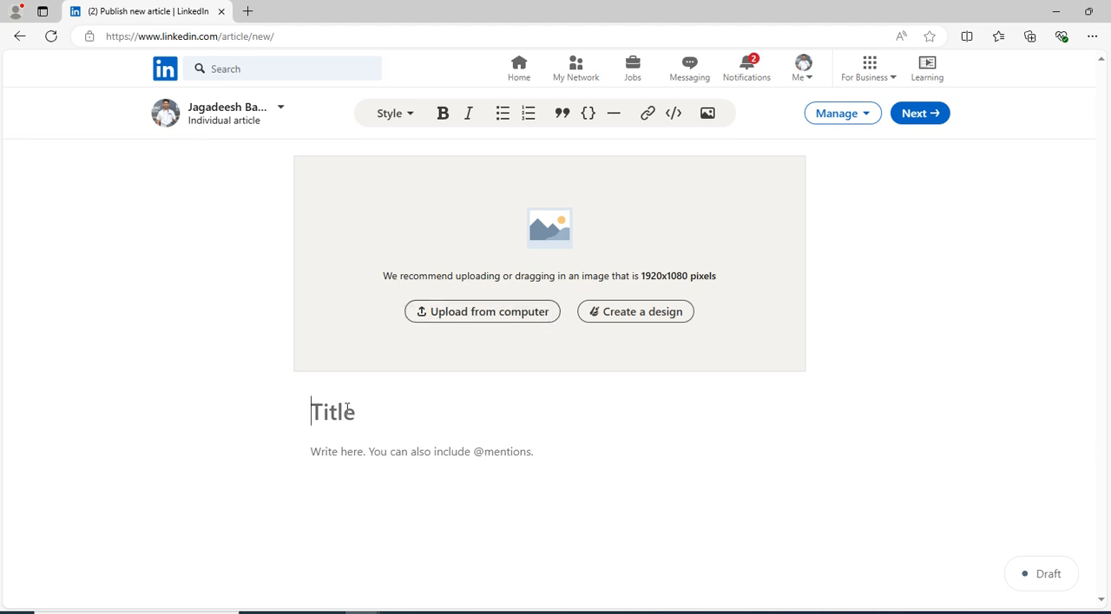
{"action": "key", "text": "ctrl+v"}
{"action": "key", "text": "Return"}
Switch to Word and copy the two body paragraphs below the heading
{"action": "left_click", "coordinate": [295, 611]}
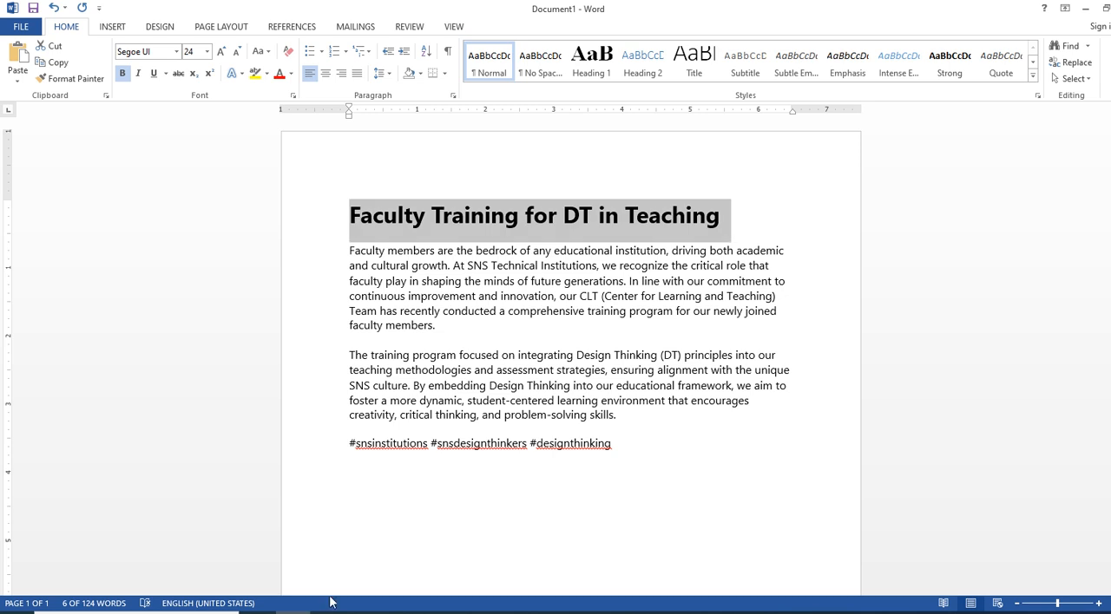
{"action": "left_click_drag", "start_coordinate": [342, 250], "coordinate": [652, 416]}
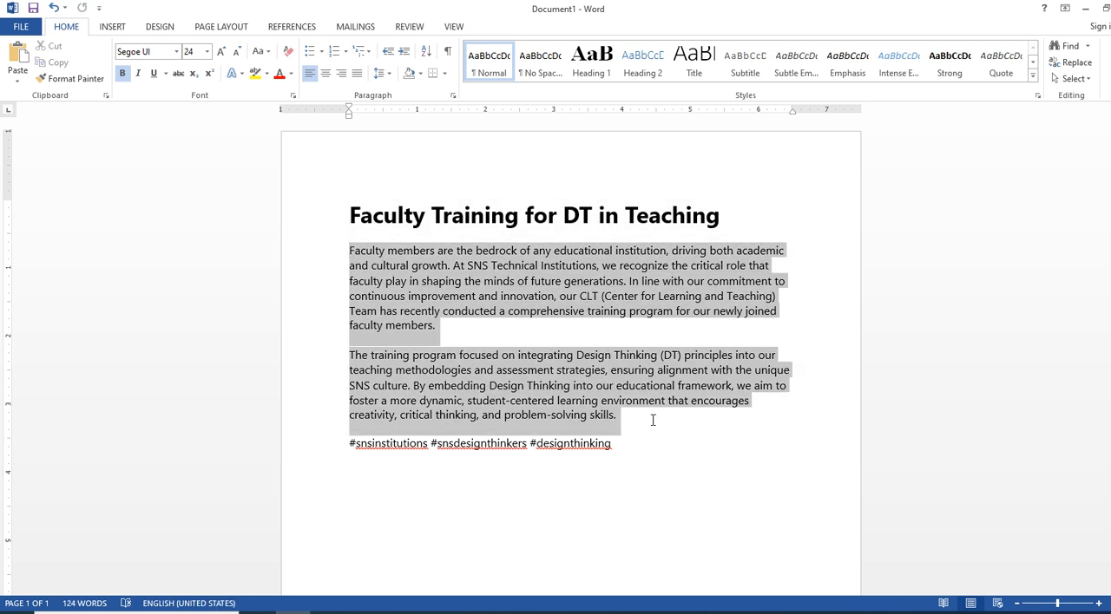
{"action": "right_click", "coordinate": [576, 410]}
{"action": "left_click", "coordinate": [597, 210]}
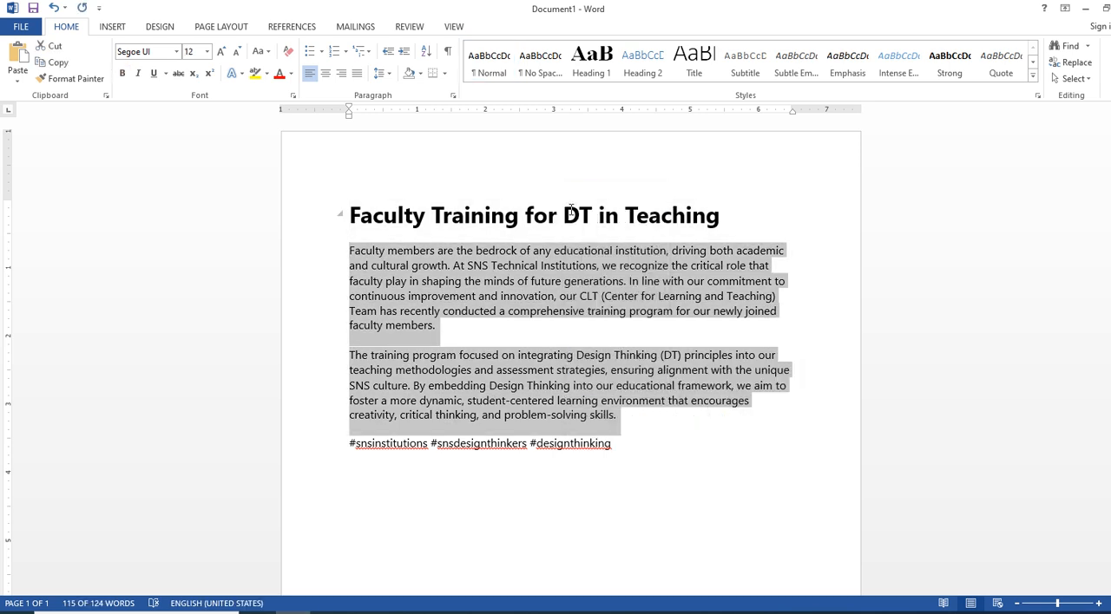
Go back to the LinkedIn article in Edge and paste the two paragraphs as its body text
{"action": "mouse_move", "coordinate": [347, 611]}
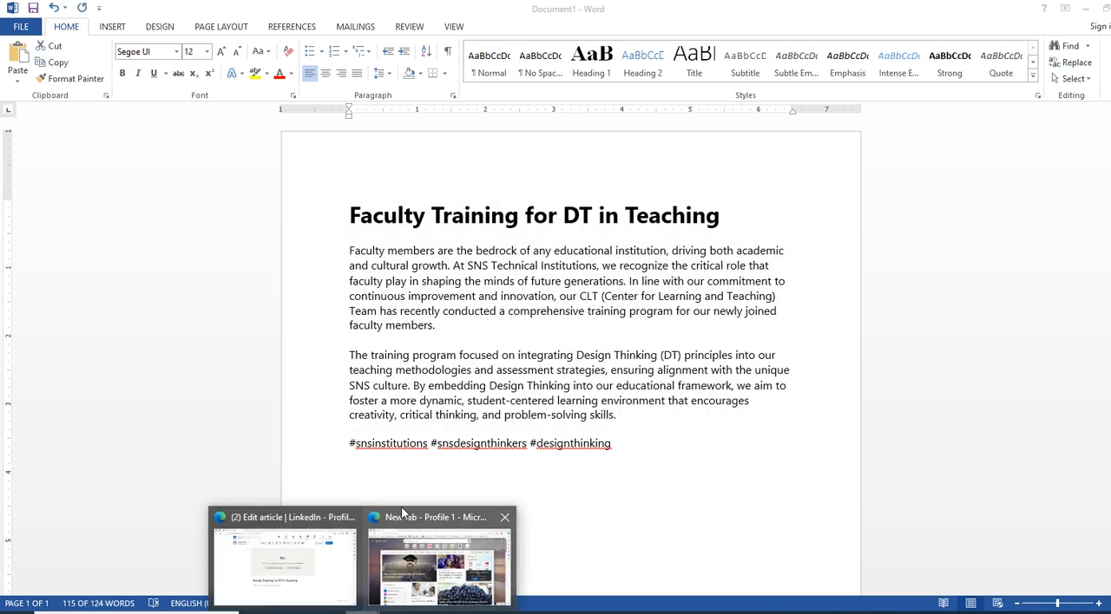
{"action": "left_click", "coordinate": [343, 553]}
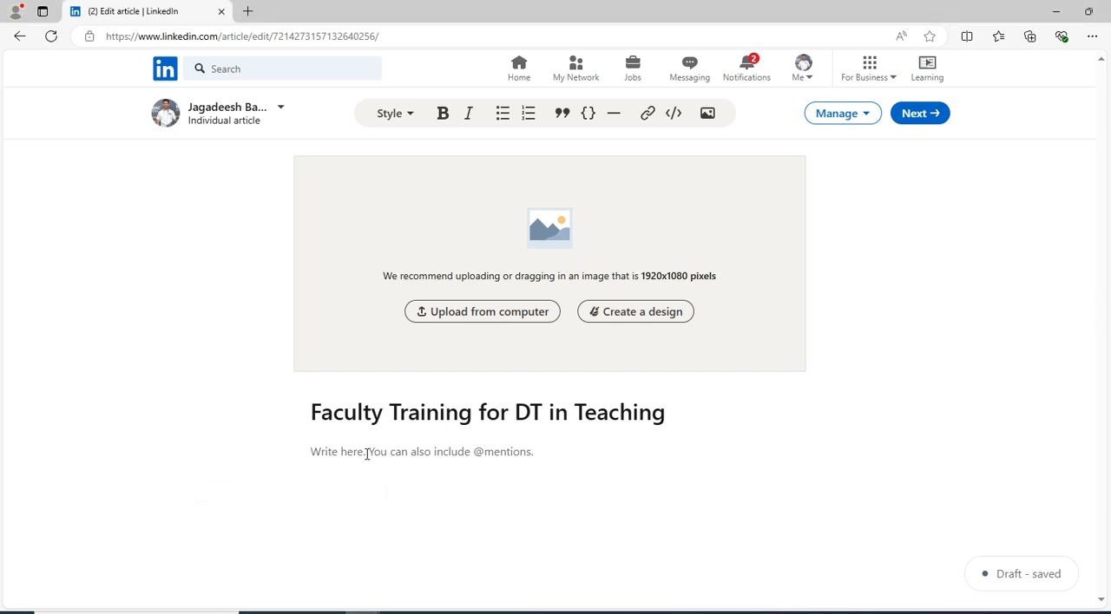
{"action": "key", "text": "ctrl+v"}
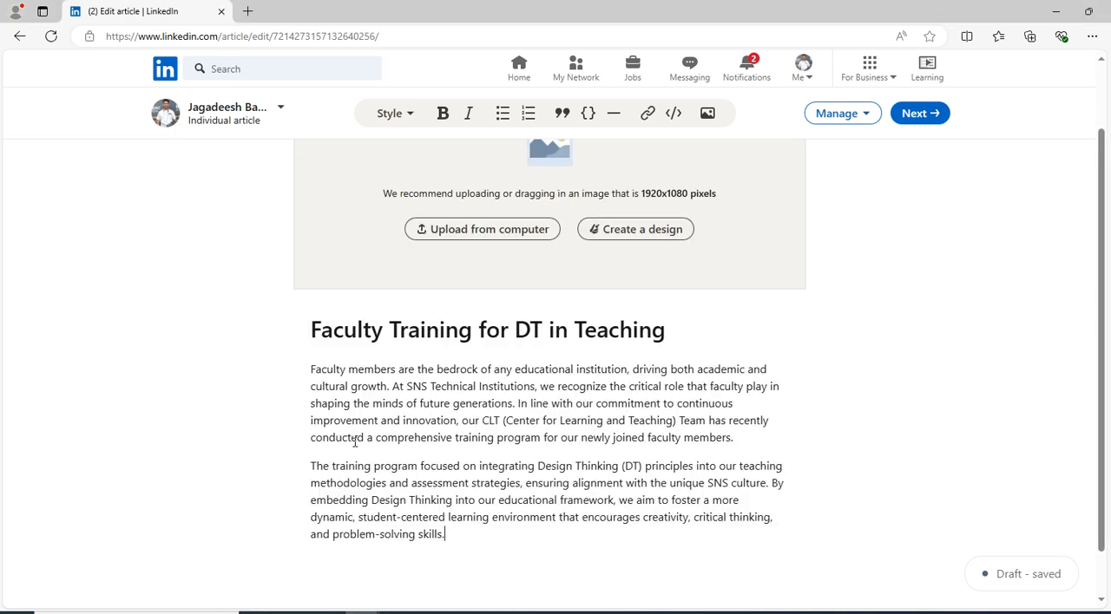
{"action": "scroll", "coordinate": [492, 477], "scroll_direction": "down", "scroll_amount": 1}
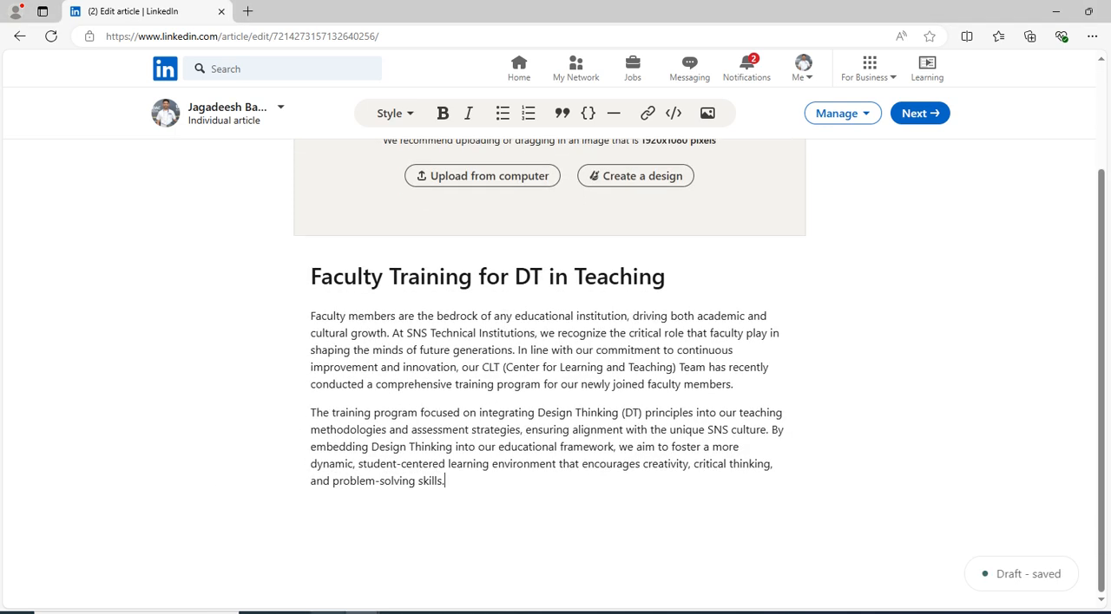
Switch to Word and copy the hashtag line #snsinstitutions #snsdesignthinkers #designthinking
{"action": "key", "text": "alt+Tab"}
{"action": "left_click", "coordinate": [694, 463]}
{"action": "left_click_drag", "start_coordinate": [694, 463], "coordinate": [351, 446]}
{"action": "right_click", "coordinate": [368, 447]}
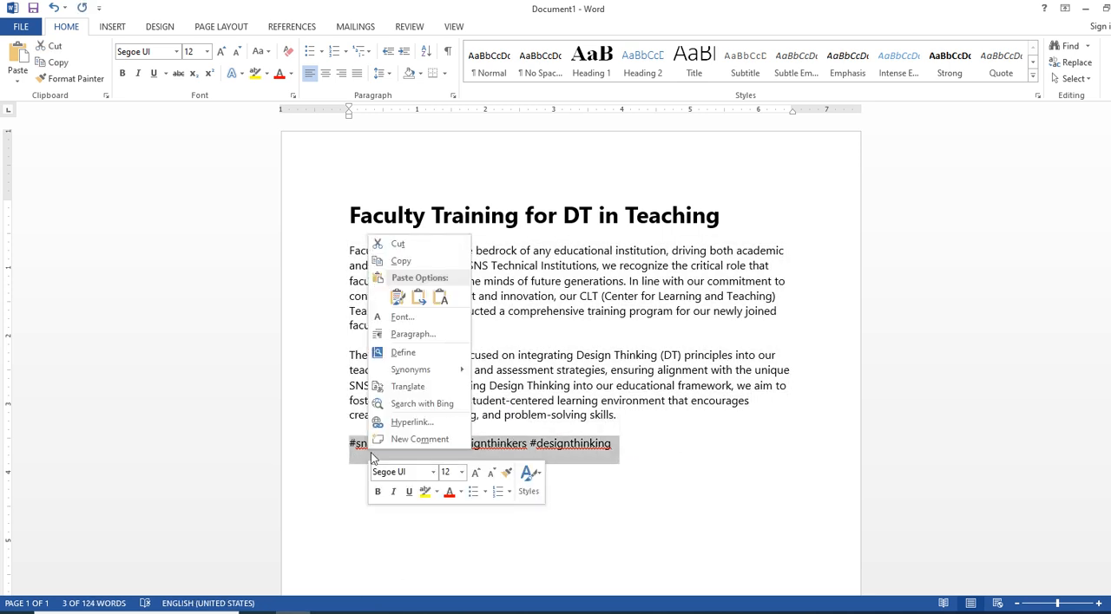
{"action": "left_click", "coordinate": [400, 263]}
{"action": "left_click", "coordinate": [708, 450]}
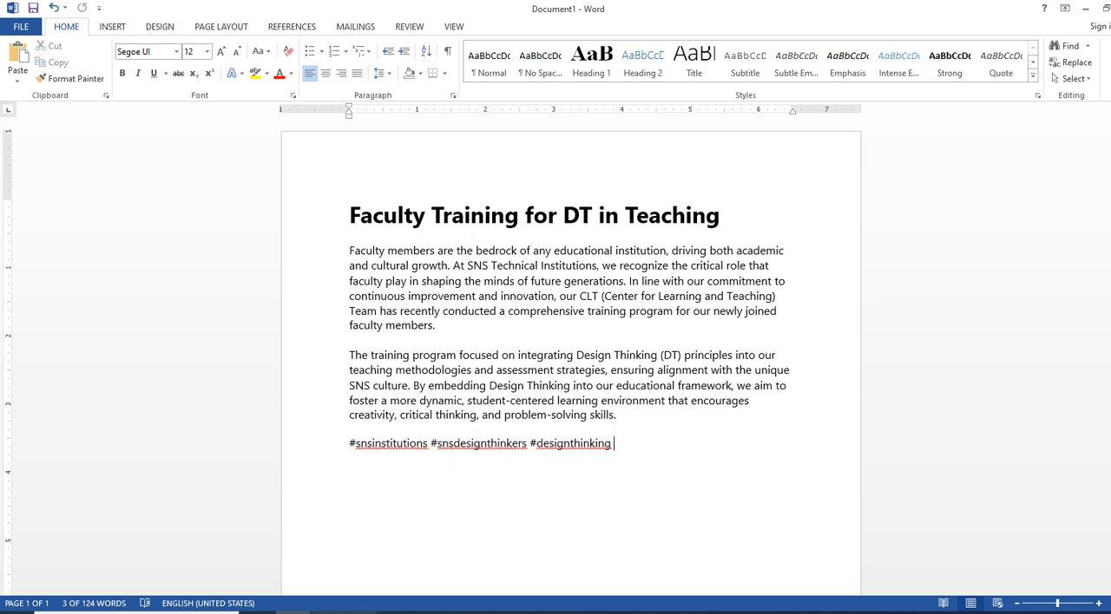
Return to the LinkedIn article in Edge and paste the hashtags below the body text, separated by a blank line
{"action": "mouse_move", "coordinate": [344, 612]}
{"action": "left_click", "coordinate": [278, 555]}
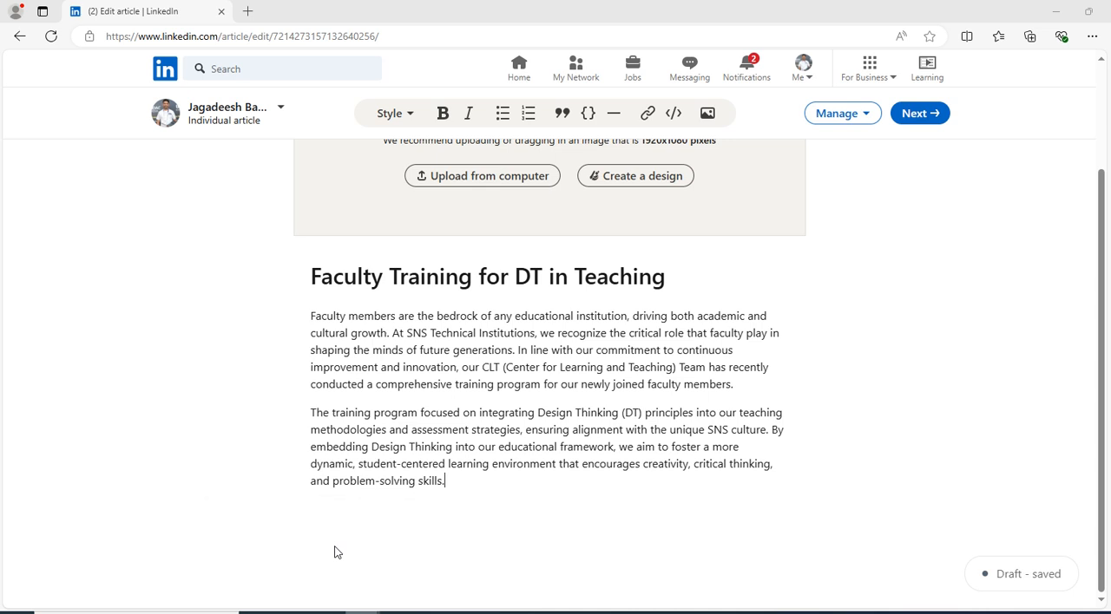
{"action": "key", "text": "Return"}
{"action": "key", "text": "Return"}
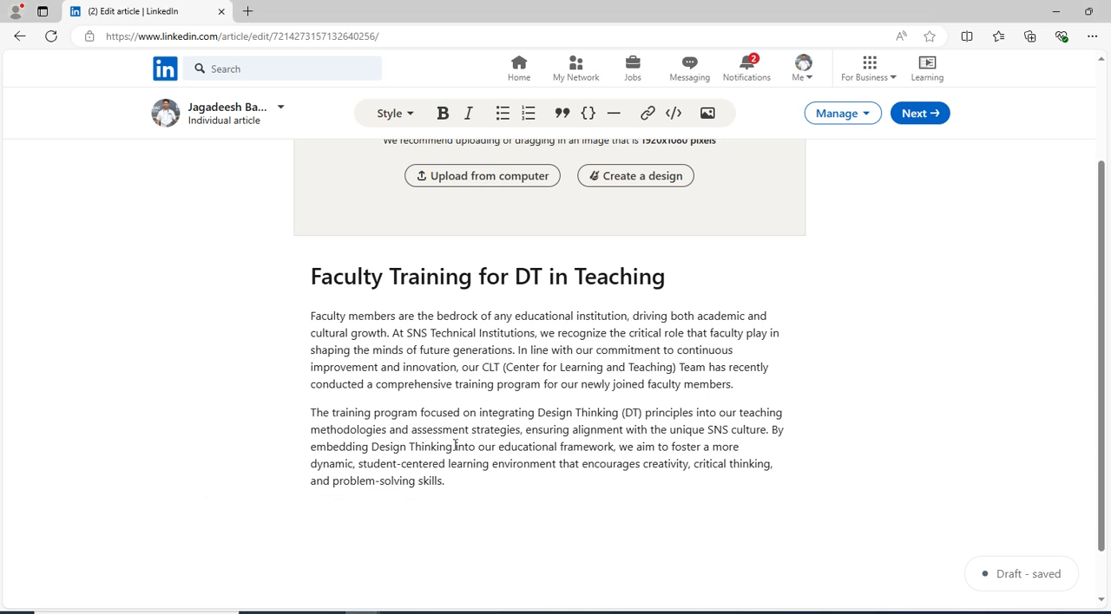
{"action": "key", "text": "ctrl+v"}
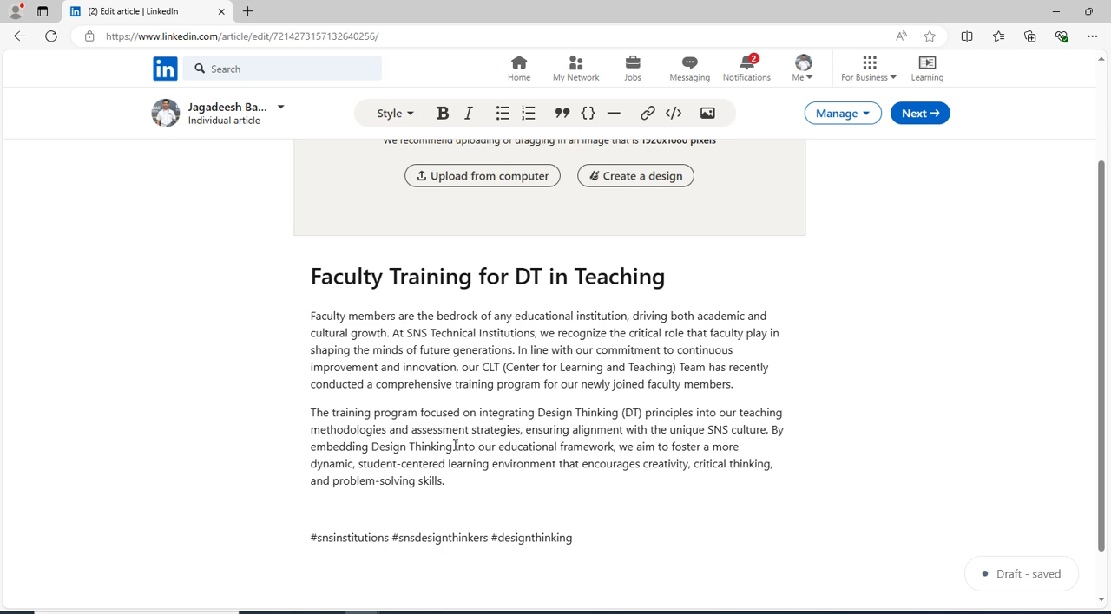
Upload the CLT-Training PNG from the Downloads folder as the article's cover image
{"action": "scroll", "coordinate": [448, 327], "scroll_direction": "up", "scroll_amount": 2}
{"action": "left_click", "coordinate": [460, 317]}
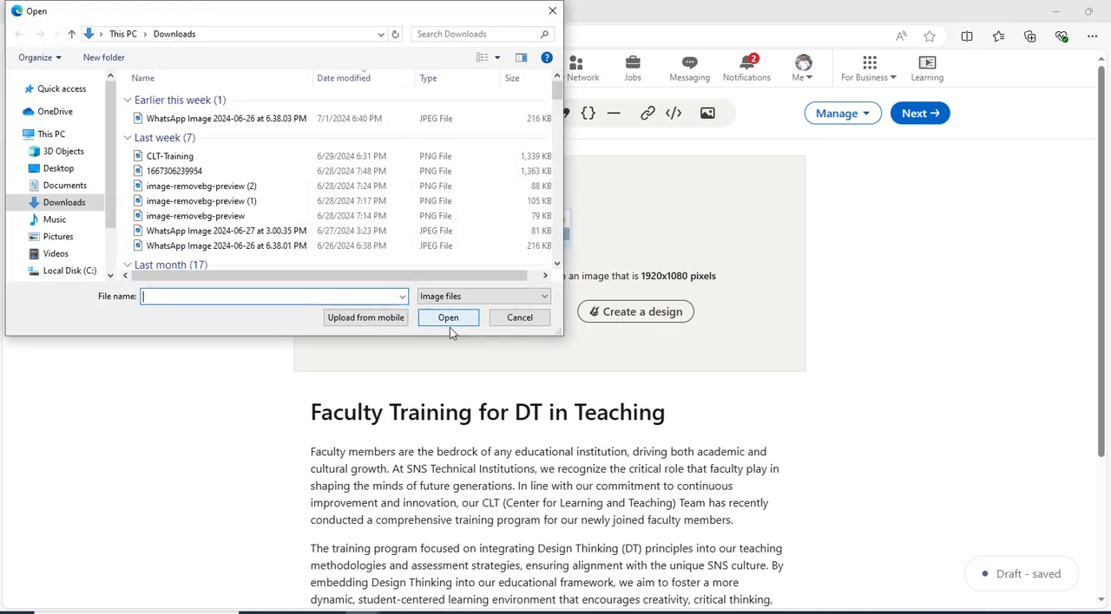
{"action": "left_click", "coordinate": [63, 211]}
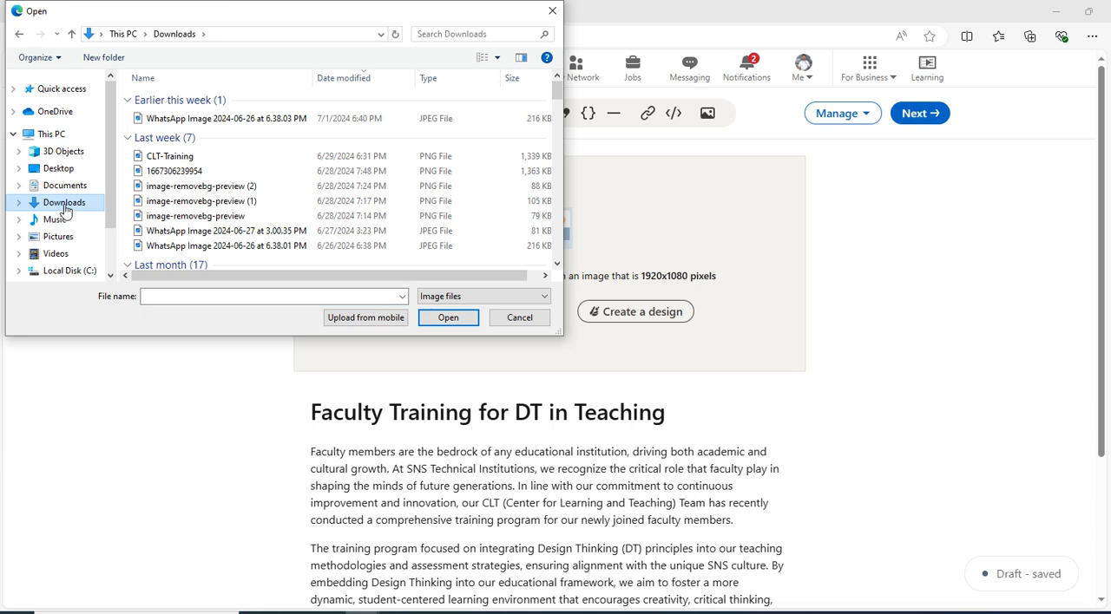
{"action": "left_click", "coordinate": [185, 160]}
{"action": "left_click", "coordinate": [453, 319]}
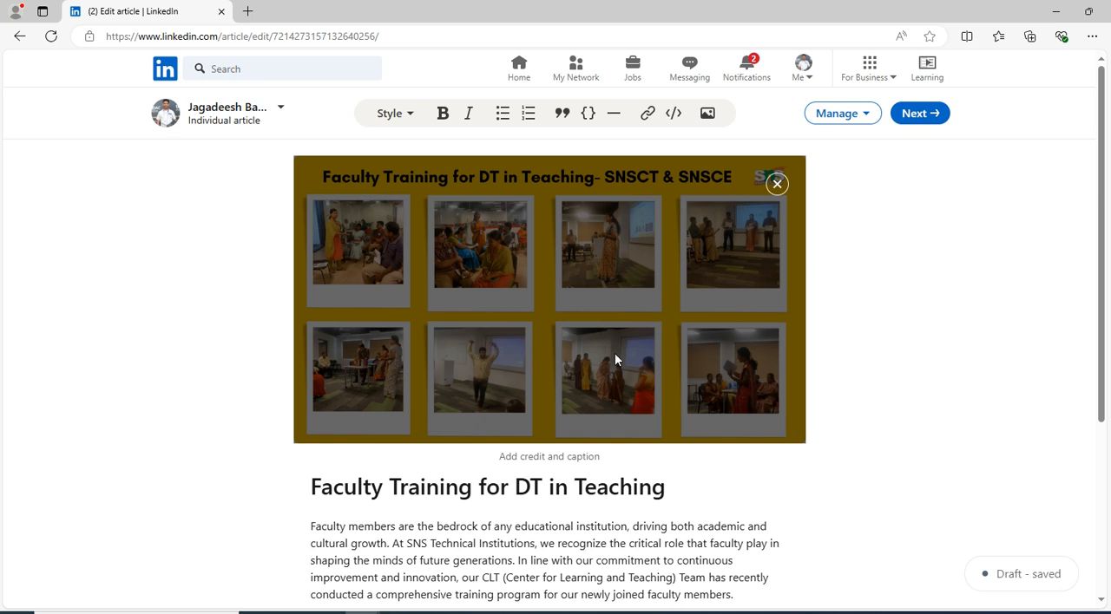
Copy the article's first paragraph, proceed to the publishing dialog and paste it as the accompanying post text
{"action": "scroll", "coordinate": [438, 367], "scroll_direction": "down", "scroll_amount": 2}
{"action": "scroll", "coordinate": [363, 429], "scroll_direction": "down", "scroll_amount": 2}
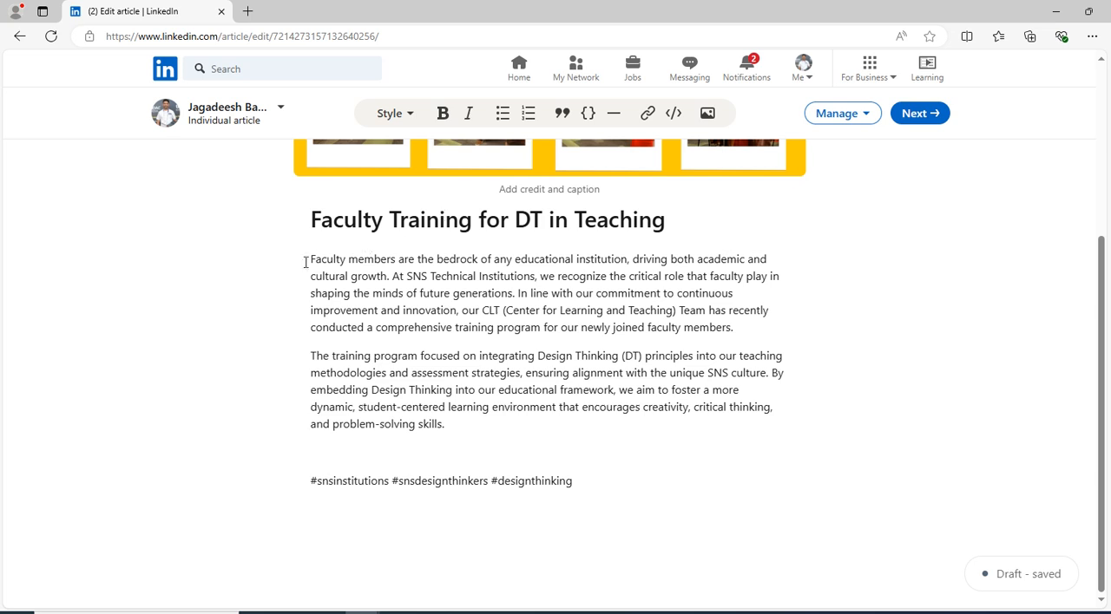
{"action": "left_click_drag", "start_coordinate": [302, 262], "coordinate": [733, 325]}
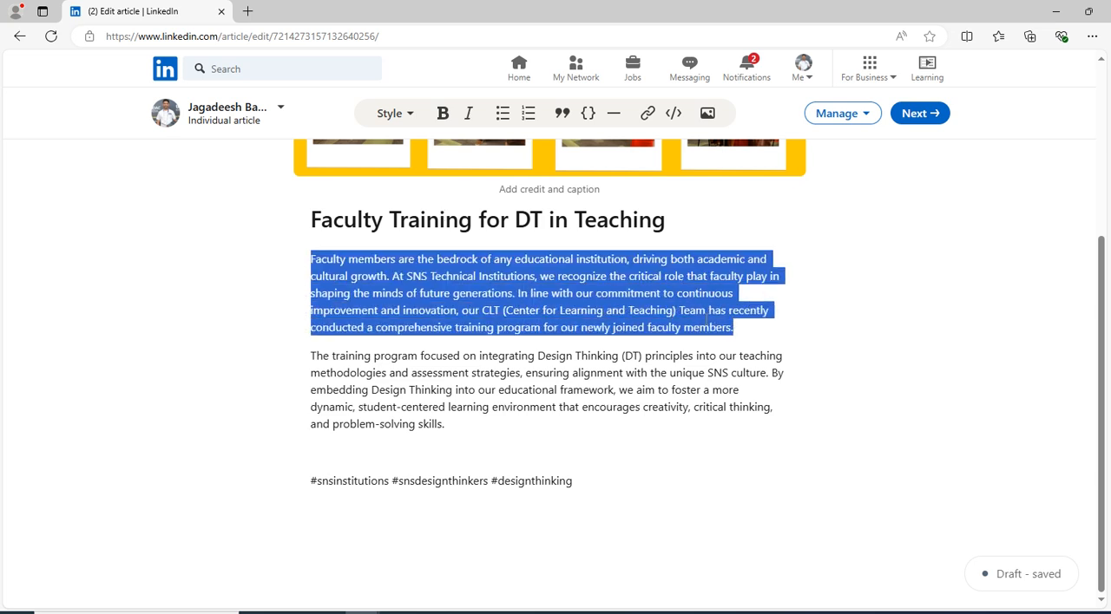
{"action": "right_click", "coordinate": [705, 320]}
{"action": "left_click", "coordinate": [726, 375]}
{"action": "left_click", "coordinate": [921, 120]}
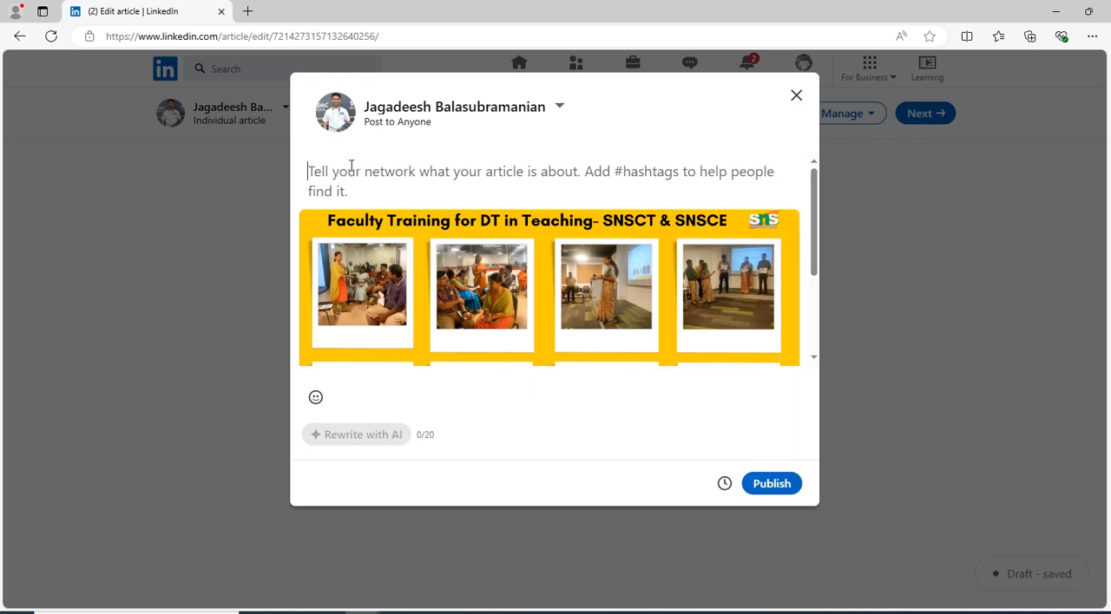
{"action": "key", "text": "ctrl+v"}
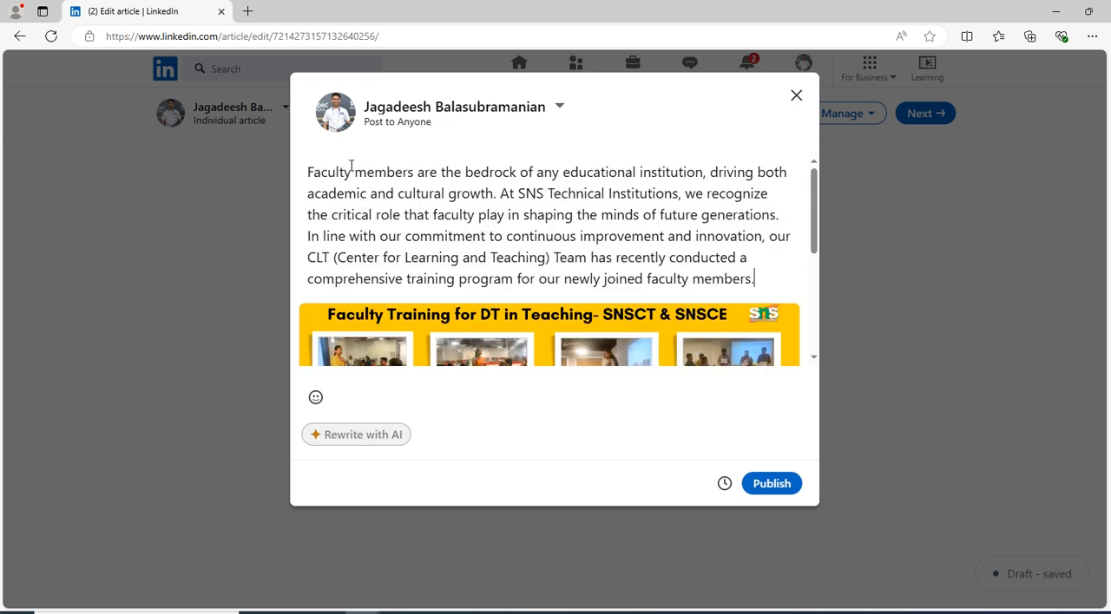
Add the hashtags #snsinstitutions #snsdesignthinkers #designthinking below the post text after a blank line
{"action": "key", "text": "Return"}
{"action": "key", "text": "Return"}
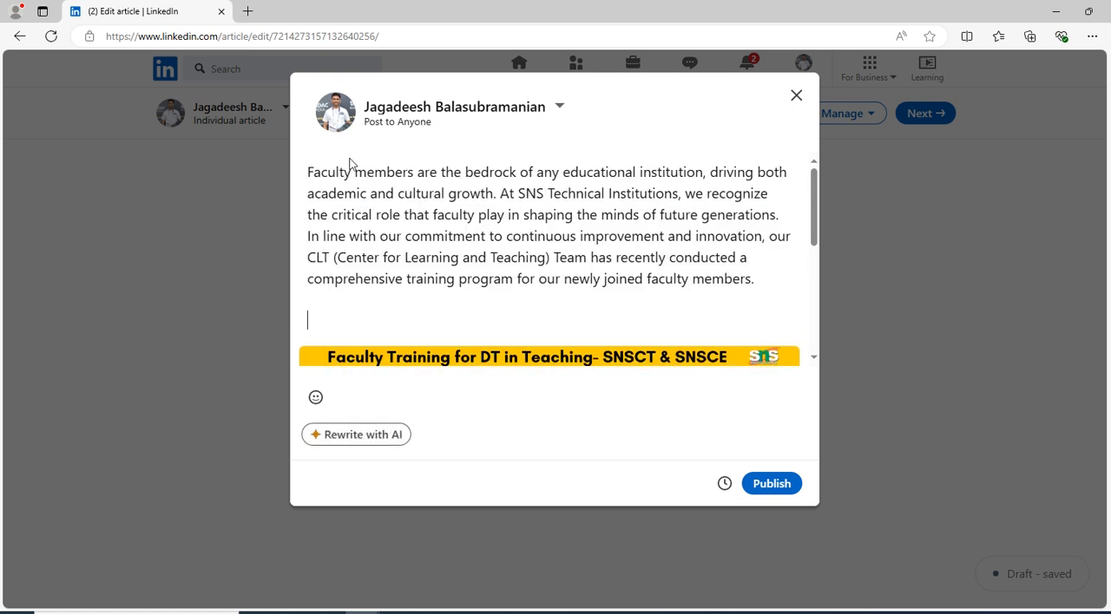
{"action": "type", "text": "#snsinstitution"}
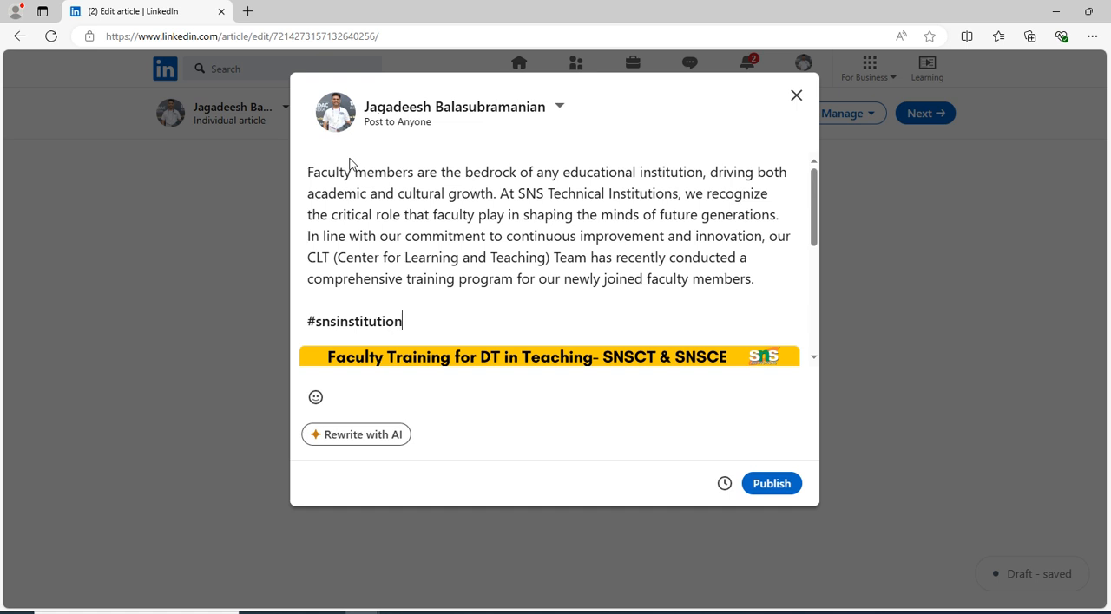
{"action": "type", "text": "s #sns"}
{"action": "type", "text": "deas"}
{"action": "type", "text": "ignt"}
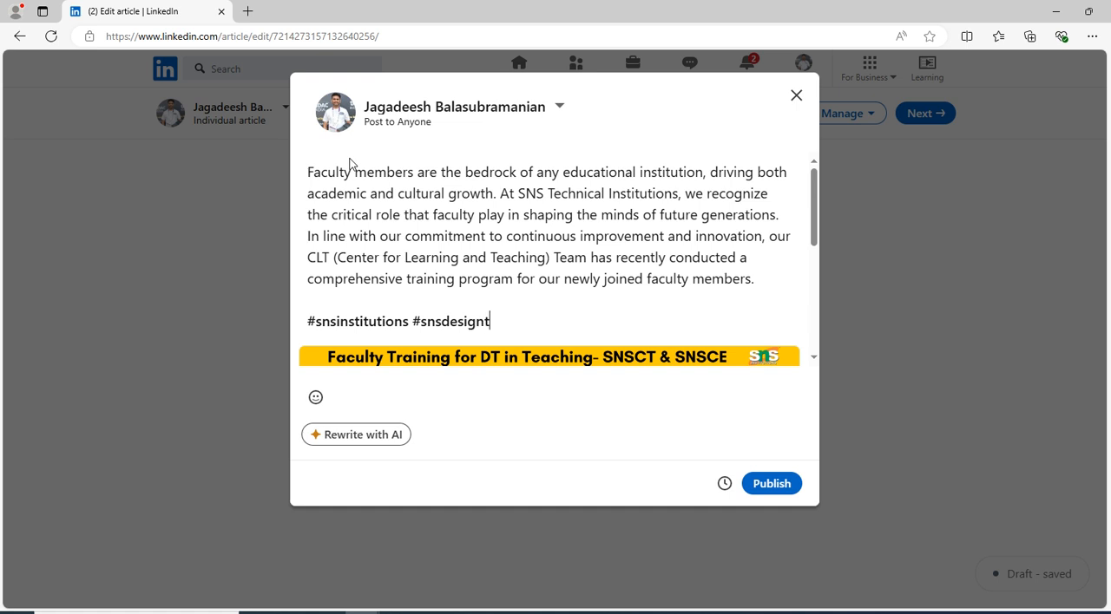
{"action": "type", "text": "hinkers #designthinking"}
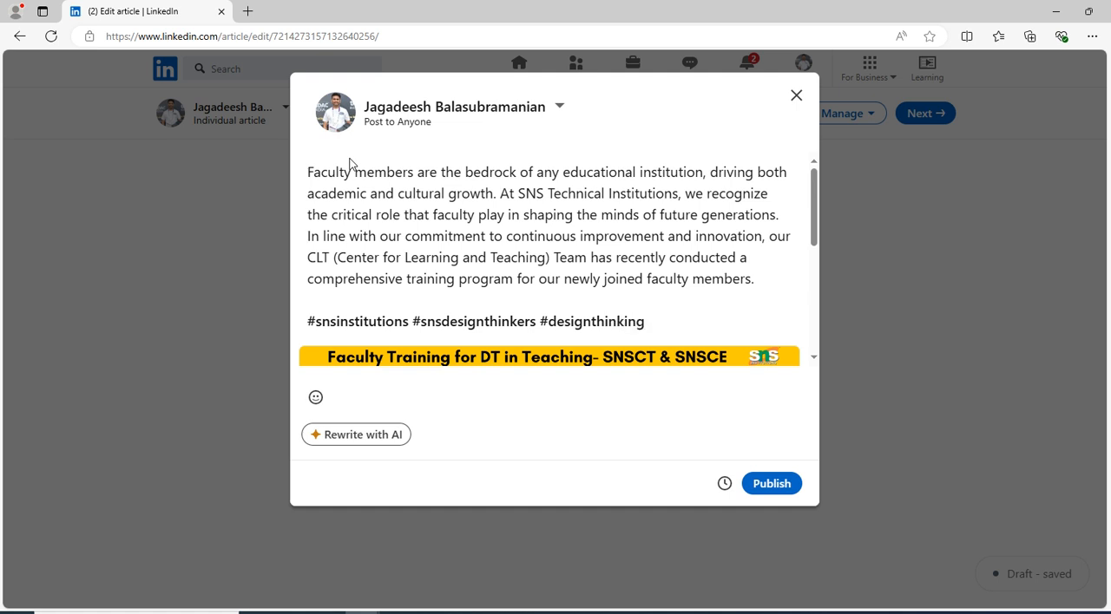
Publish the article and copy the link to it
{"action": "scroll", "coordinate": [477, 372], "scroll_direction": "down", "scroll_amount": 5}
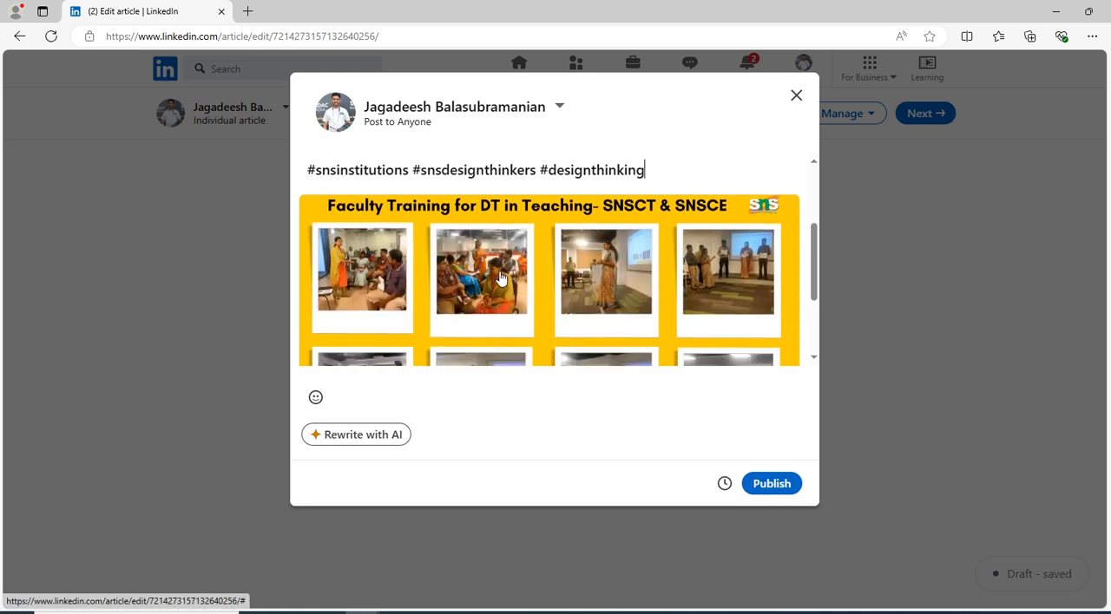
{"action": "left_click", "coordinate": [776, 488]}
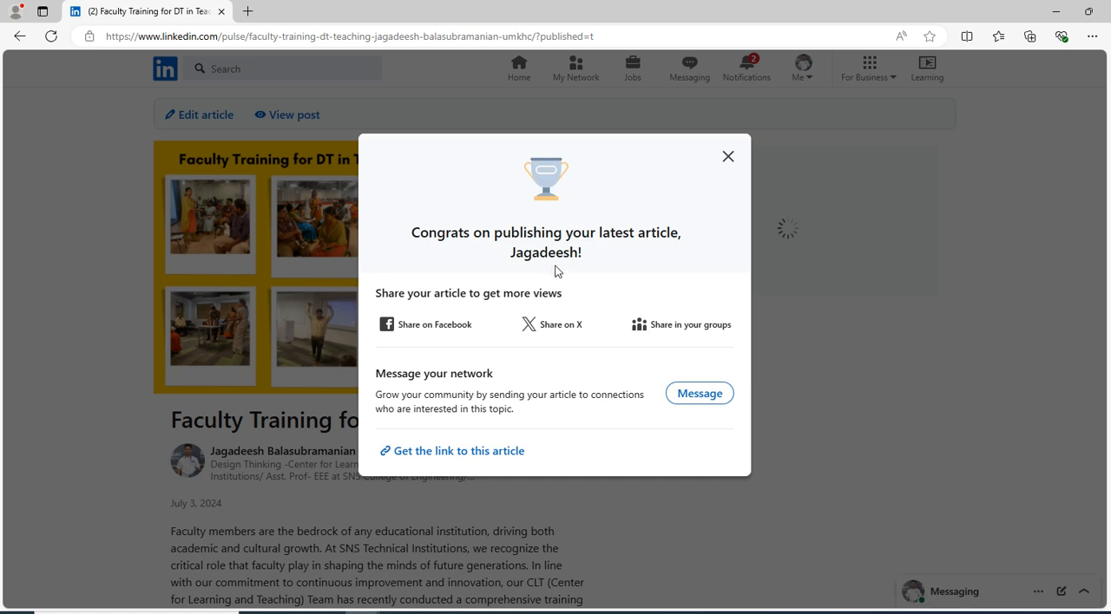
{"action": "left_click_drag", "start_coordinate": [412, 236], "coordinate": [671, 354]}
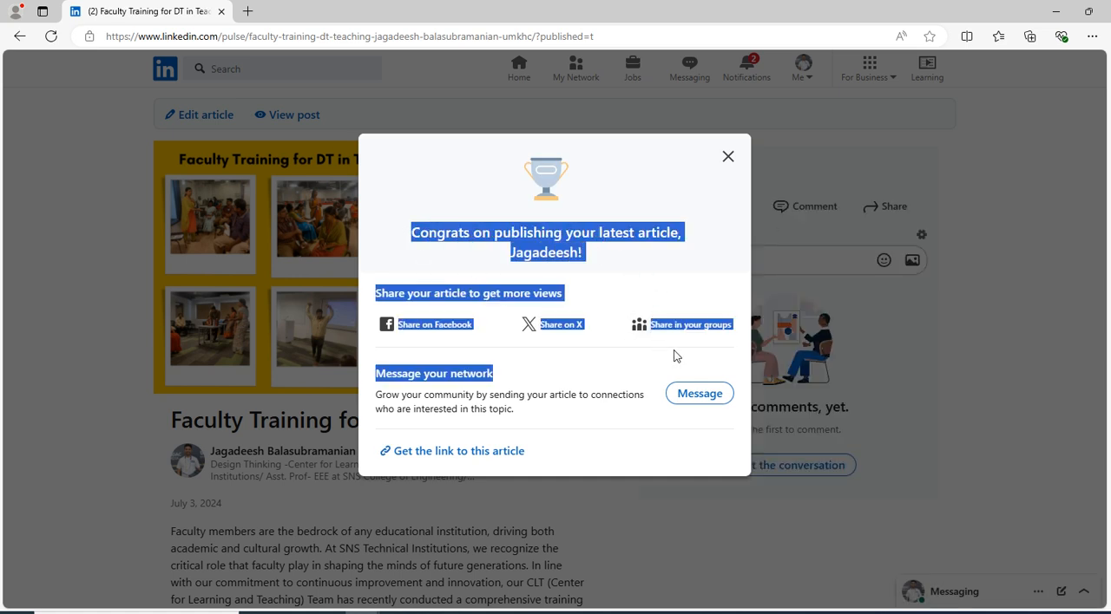
{"action": "left_click", "coordinate": [640, 202]}
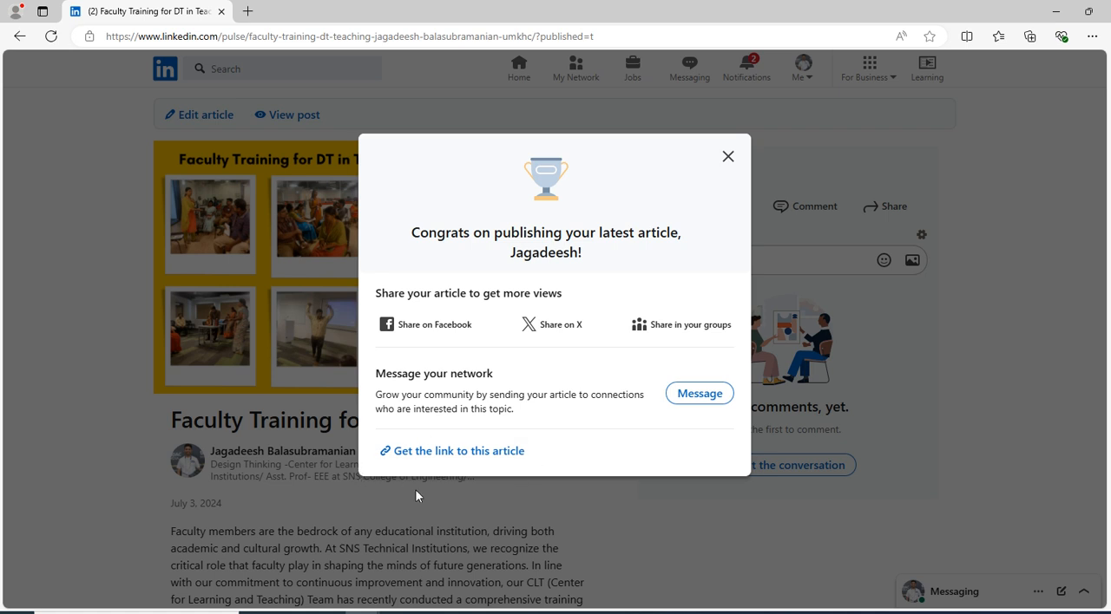
{"action": "left_click", "coordinate": [475, 462]}
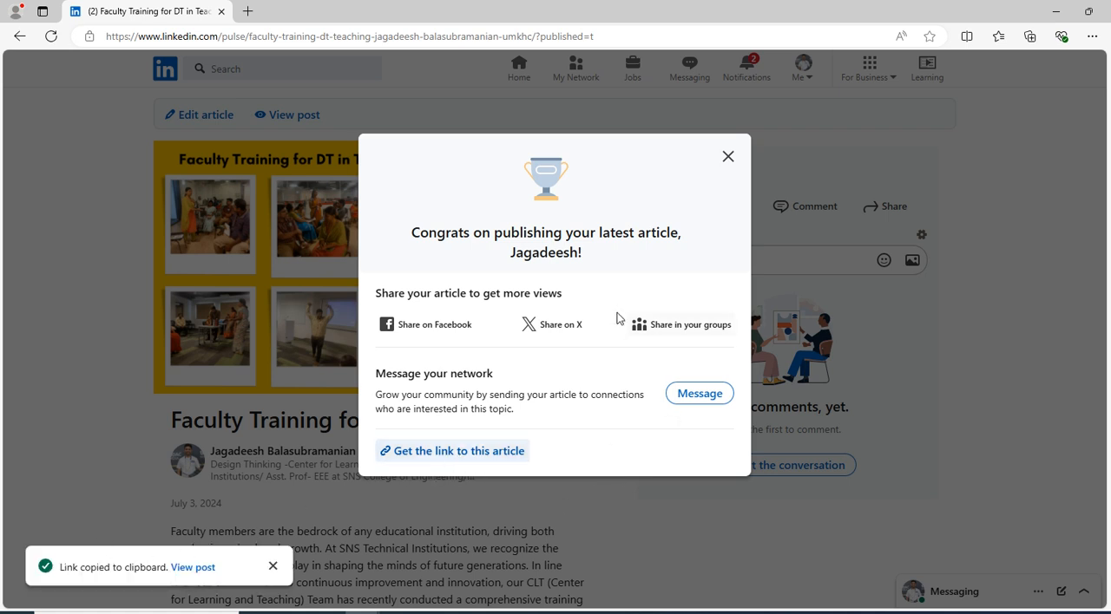